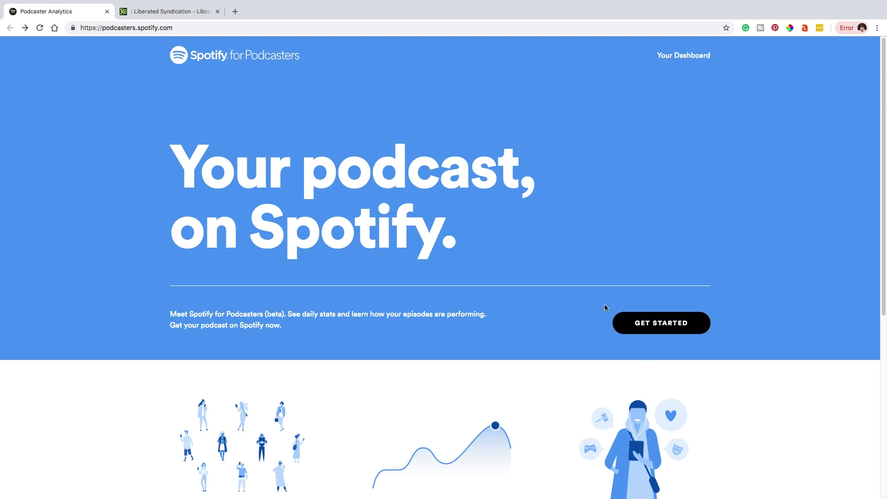
- Start a podcast submission and accept the license agreement under the name Porter Media
click(629, 333)
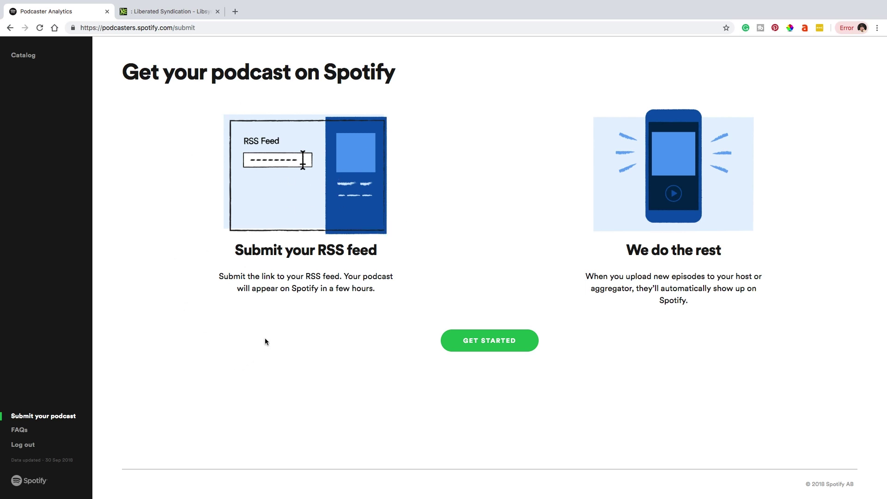
click(490, 341)
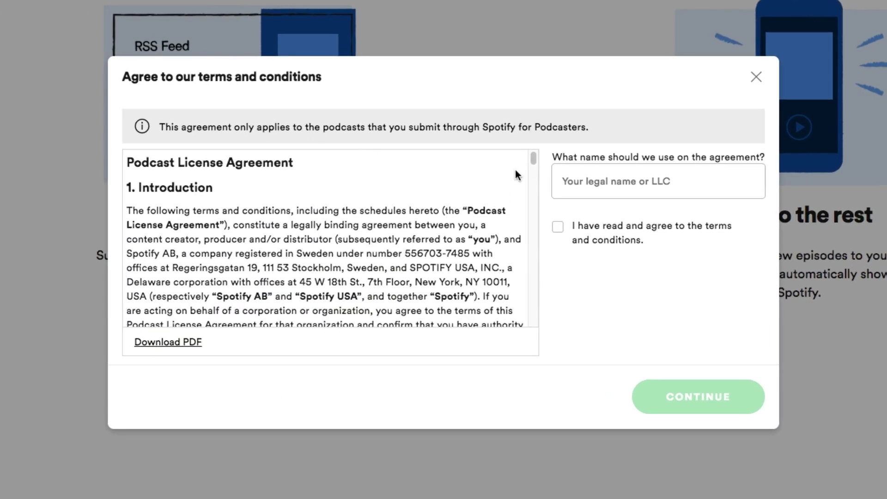
mouse_move(532, 162)
mouse_down()
mouse_move(532, 180)
mouse_move(533, 160)
mouse_up()
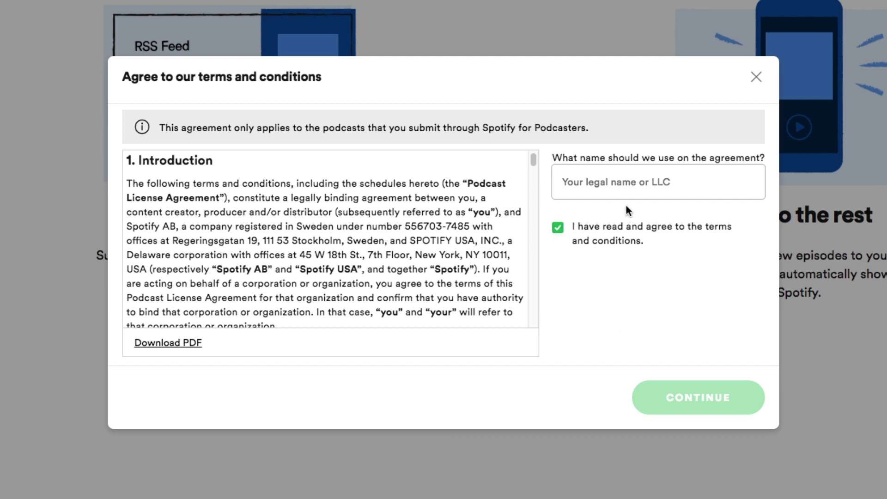
click(630, 189)
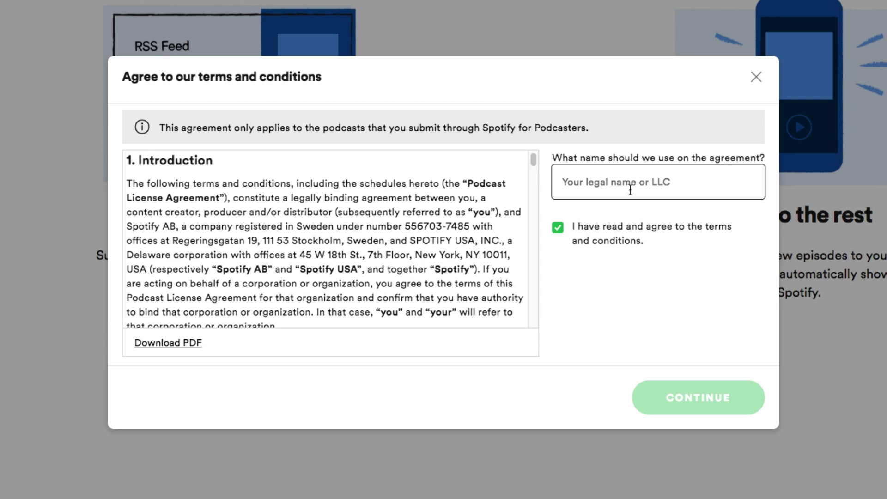
text(Porter)
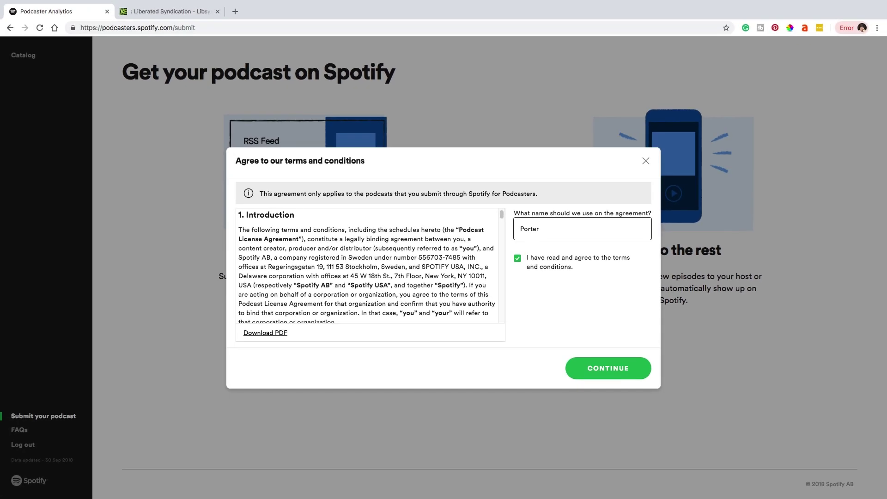
text( Media)
click(605, 372)
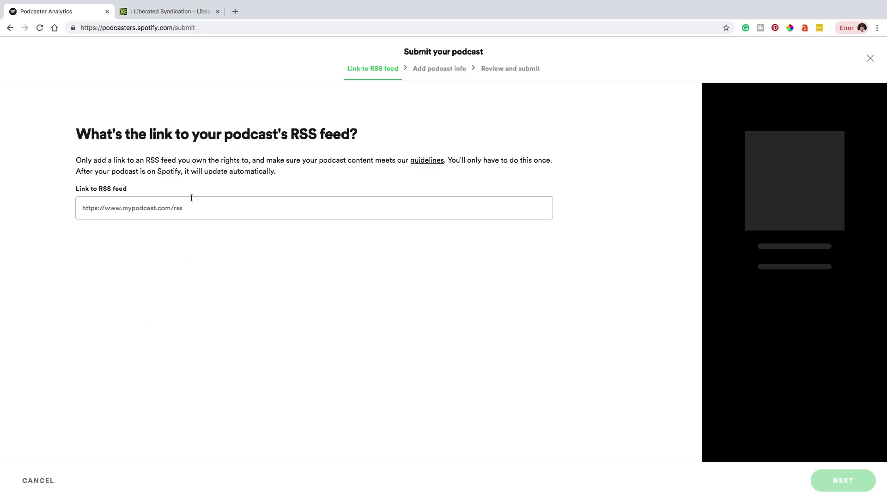
- Copy the Libsyn Classic Feed address from Libsyn's destinations page into the RSS feed link of the Spotify for Podcasters submission
click(189, 211)
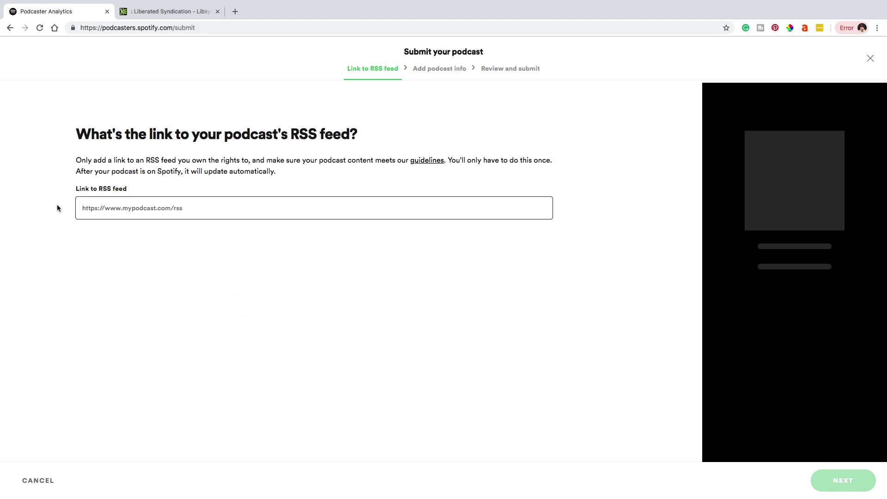
click(162, 12)
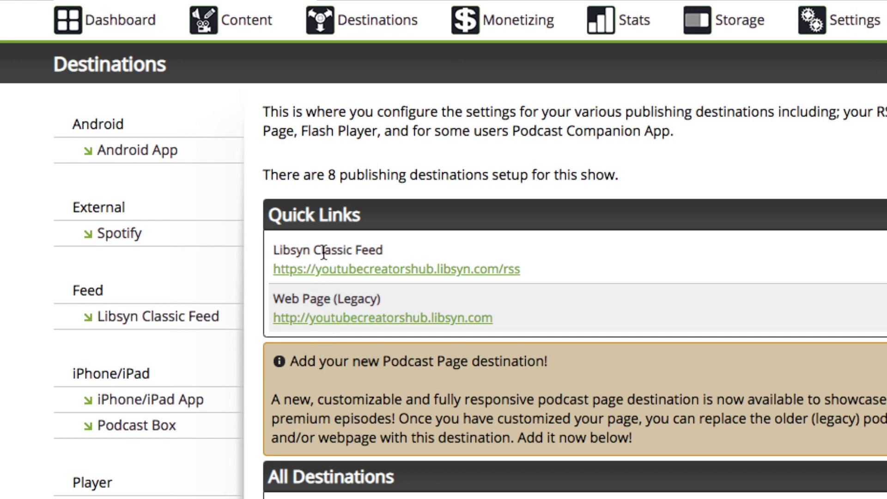
right_click(327, 268)
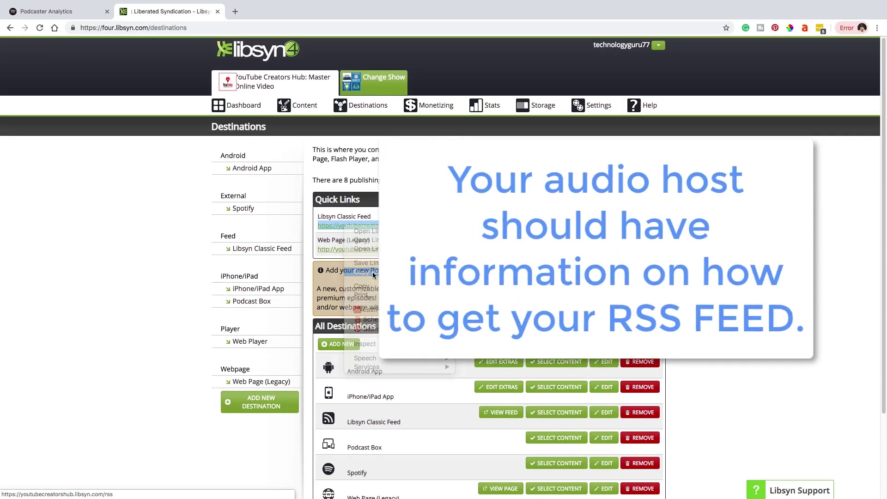
click(373, 273)
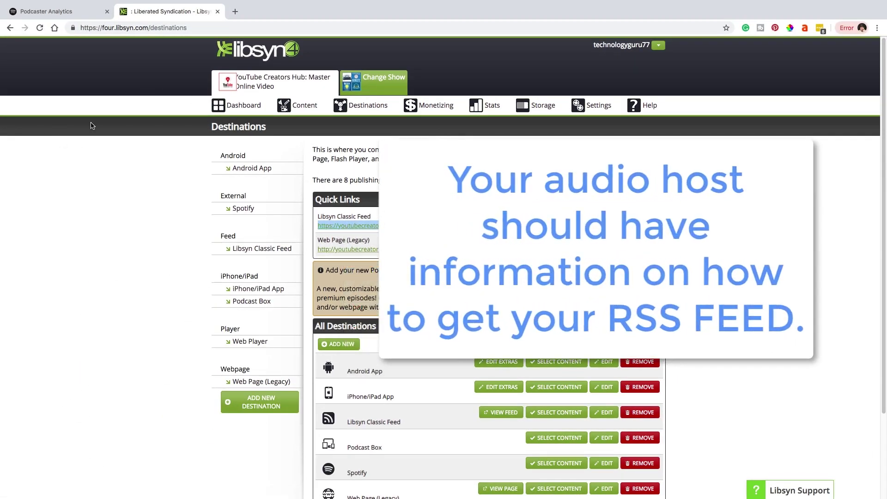
click(55, 14)
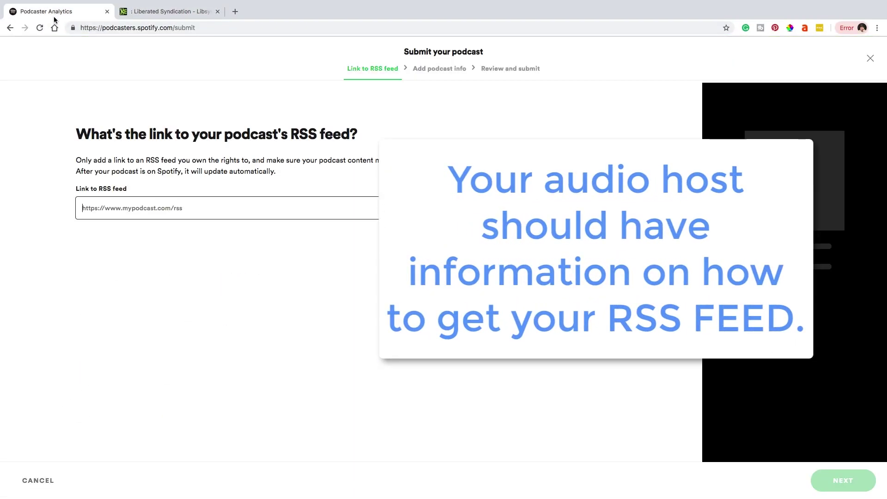
right_click(107, 209)
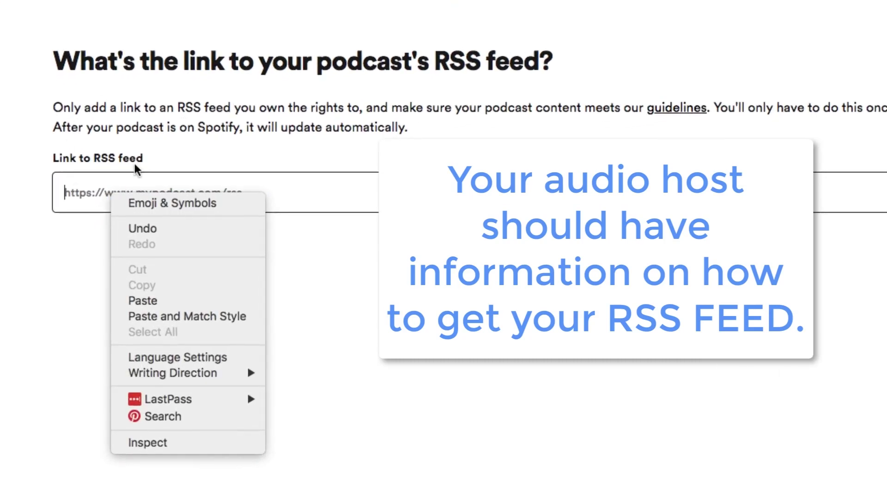
click(116, 299)
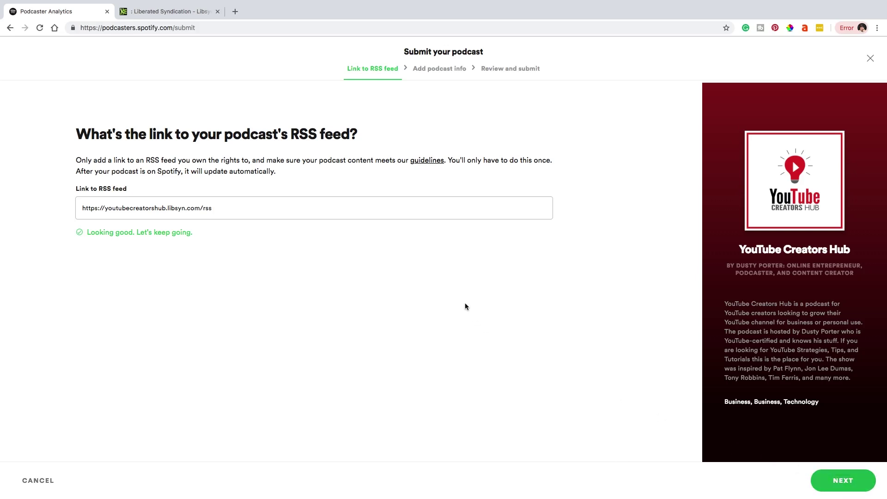
- Switch to Libsyn and examine the Spotify destination's required information, from feed extension to categories
click(185, 11)
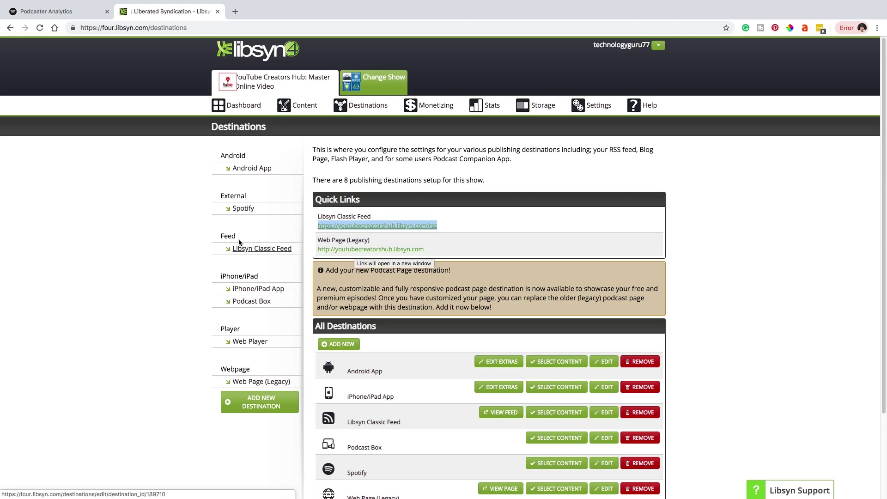
click(242, 210)
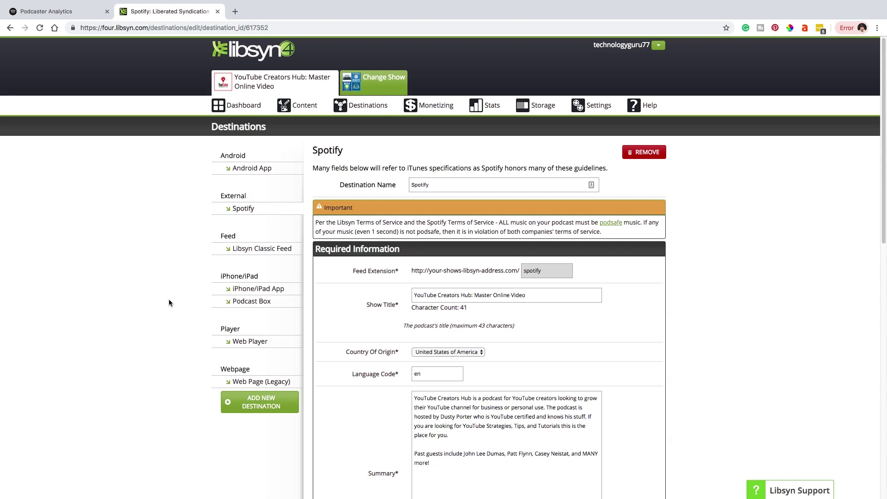
scroll(169, 305, down, 2)
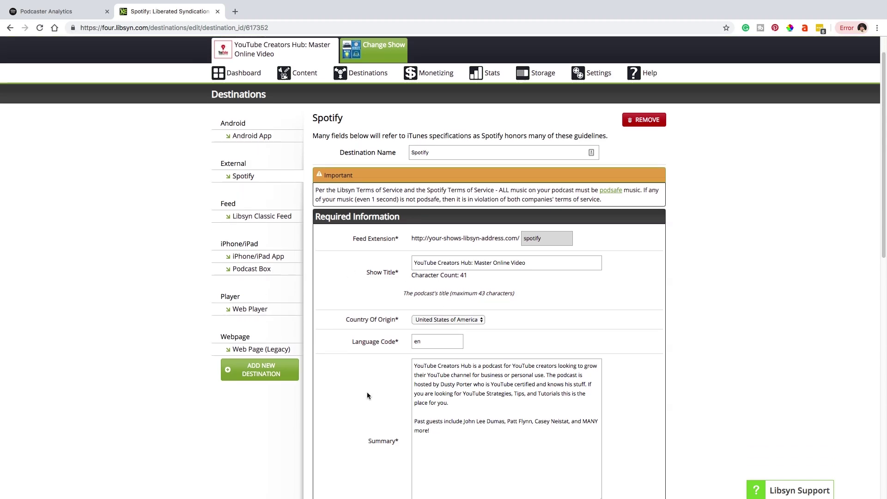
scroll(368, 396, down, 1)
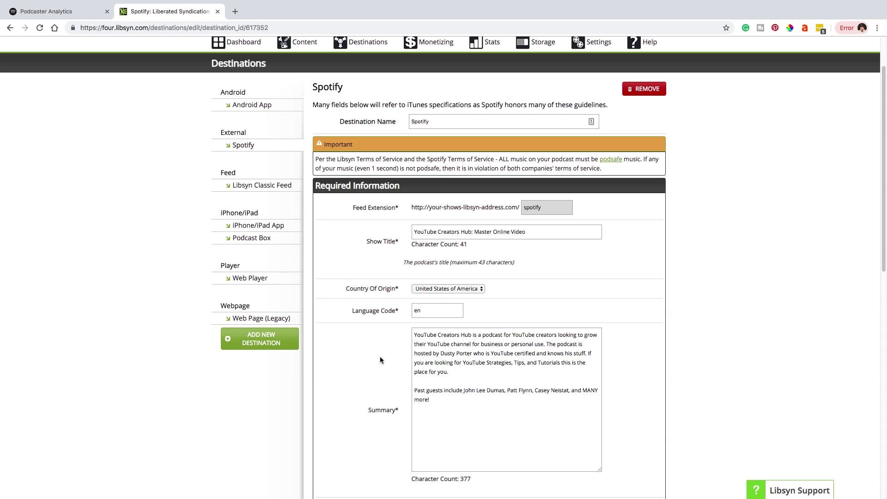
scroll(344, 335, down, 3)
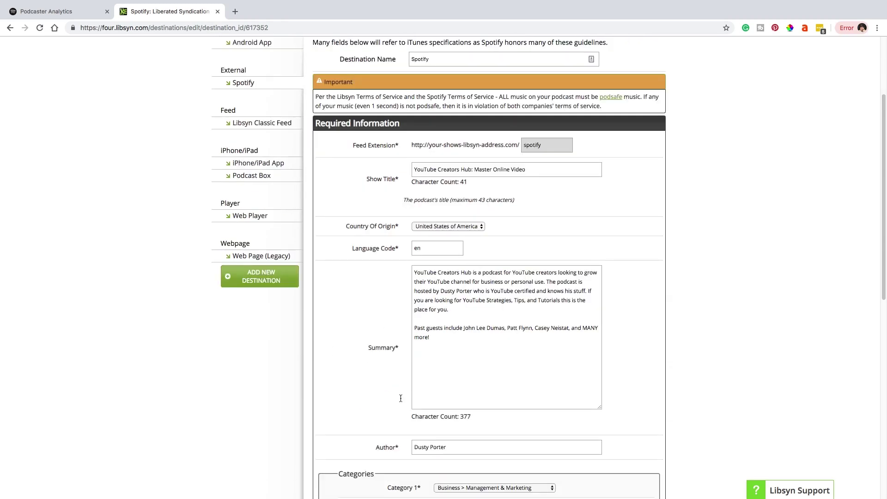
scroll(356, 351, down, 6)
scroll(329, 276, up, 12)
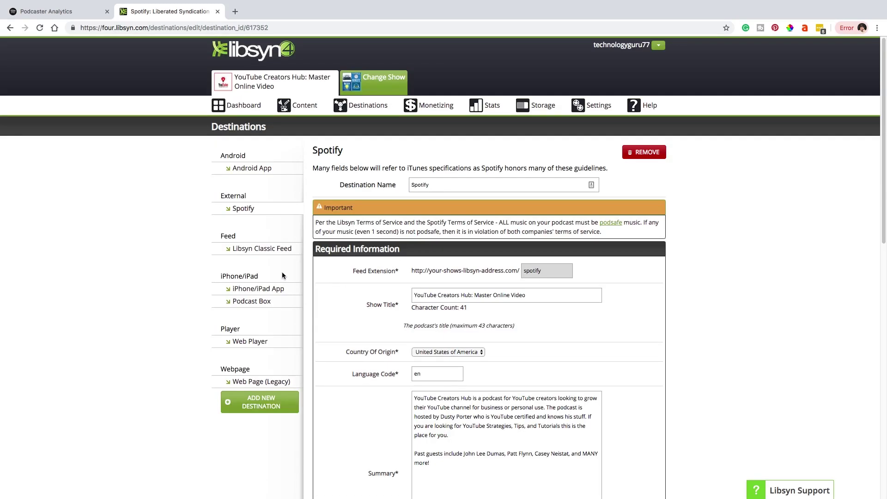
- Return to the Spotify for Podcasters submission, proceed to the podcast info, and set the country to United States and the language to English
click(60, 14)
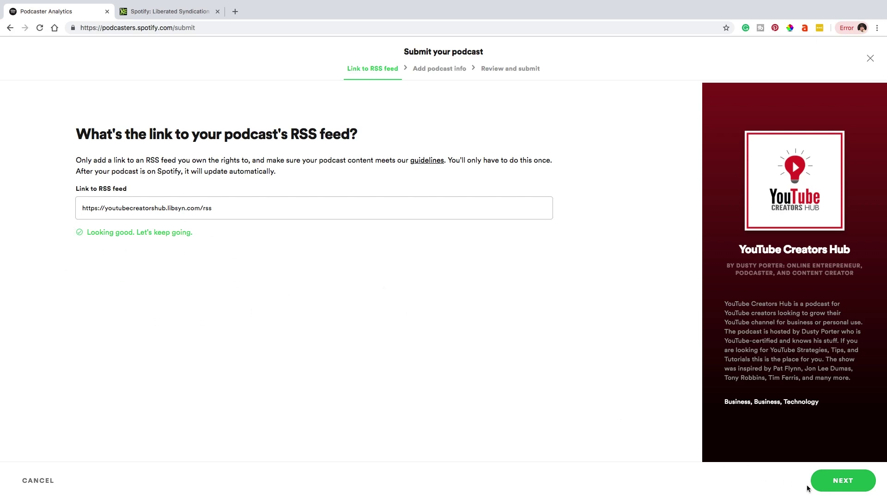
click(837, 485)
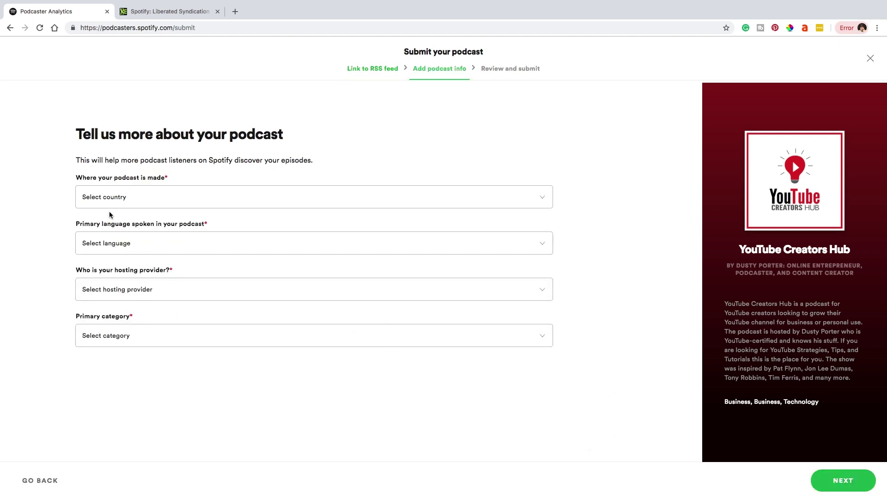
click(99, 199)
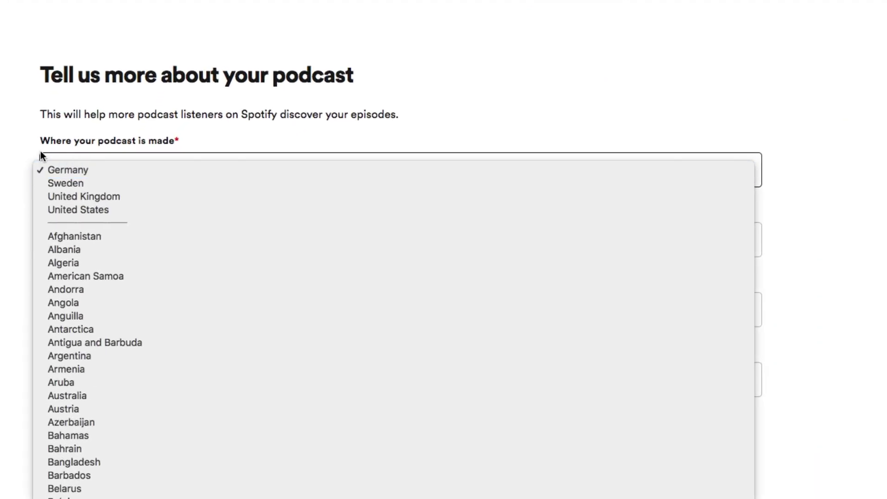
click(73, 209)
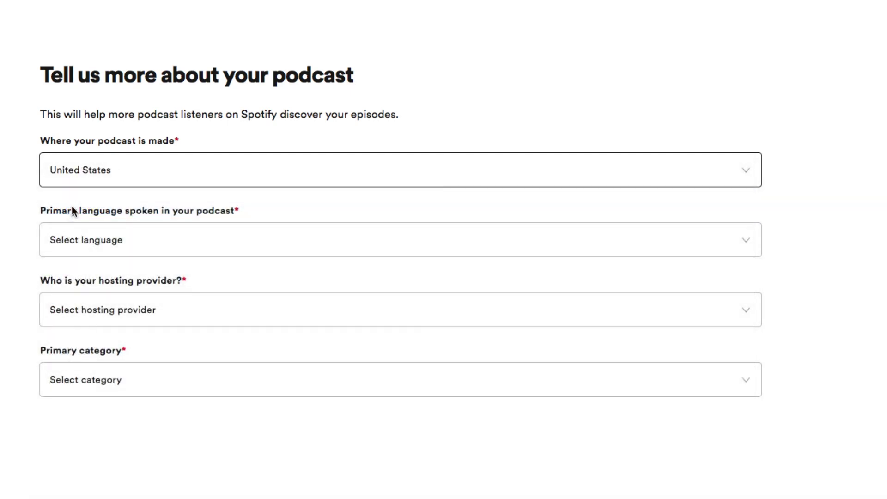
click(117, 242)
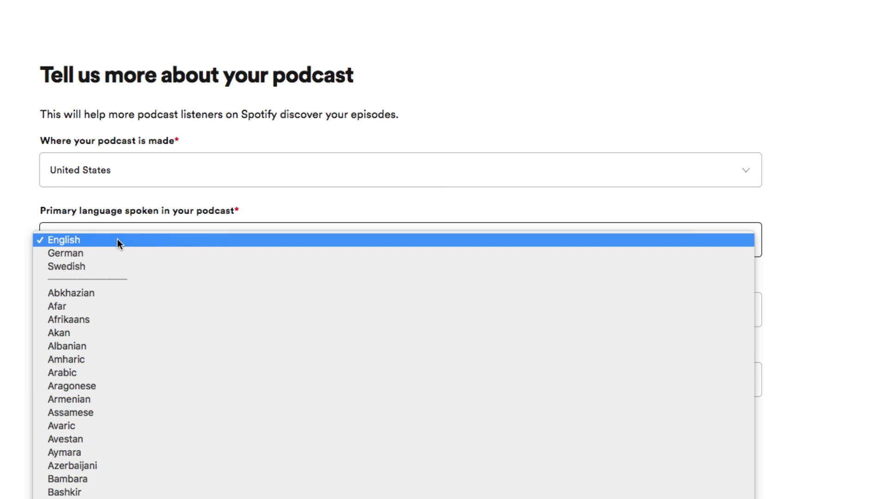
click(101, 240)
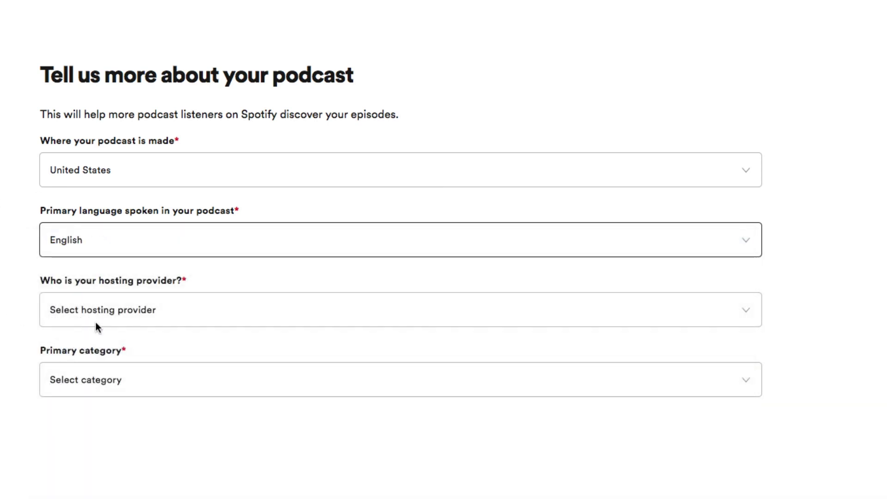
- Choose Libsyn as the podcast's hosting provider
click(148, 312)
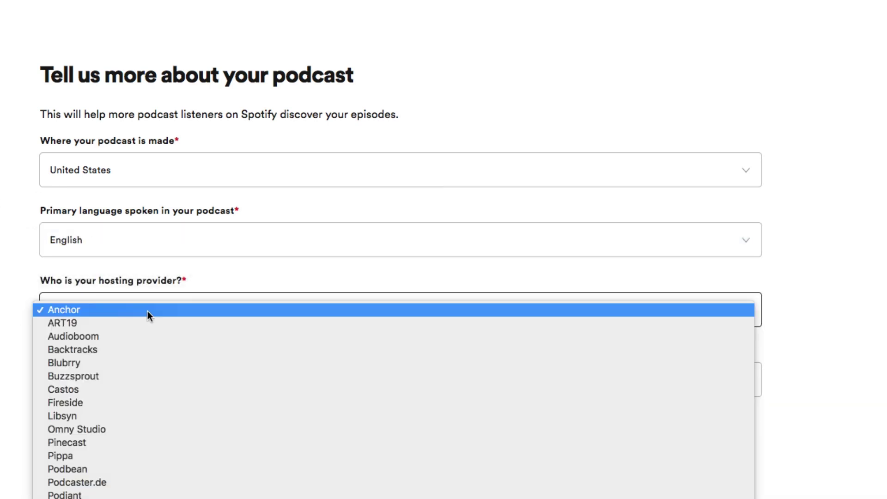
click(97, 412)
click(73, 318)
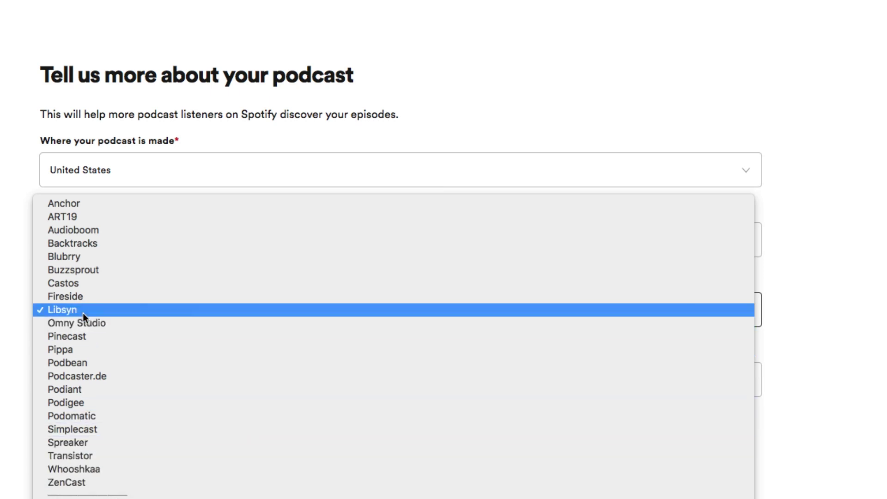
click(169, 310)
- Set the primary category to Business & Technology with the sub-categories Marketing, Business talk and Tech interviews
click(124, 379)
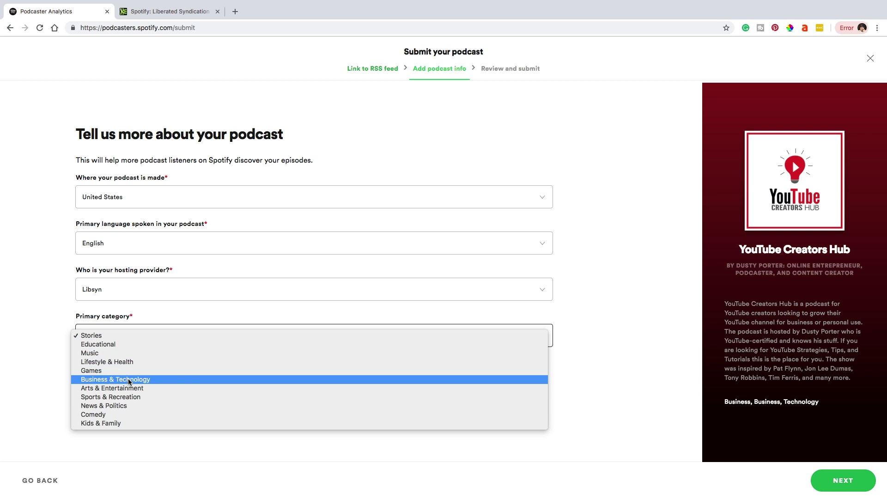
click(103, 380)
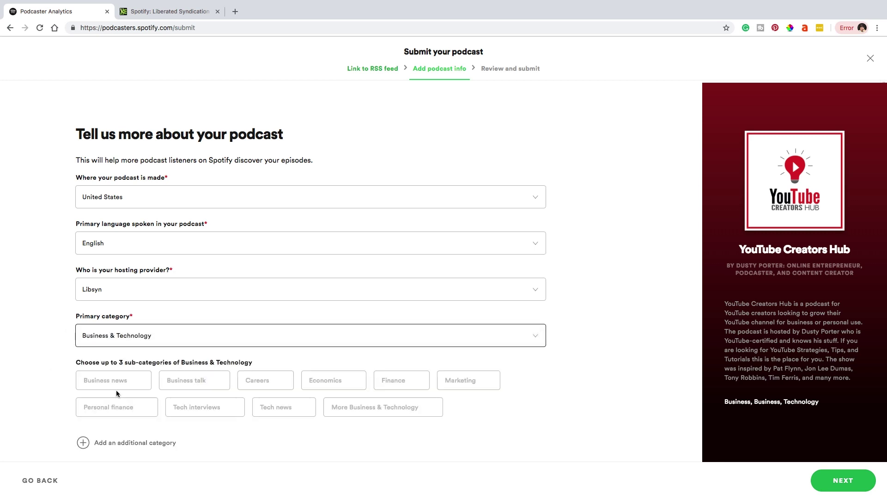
click(121, 382)
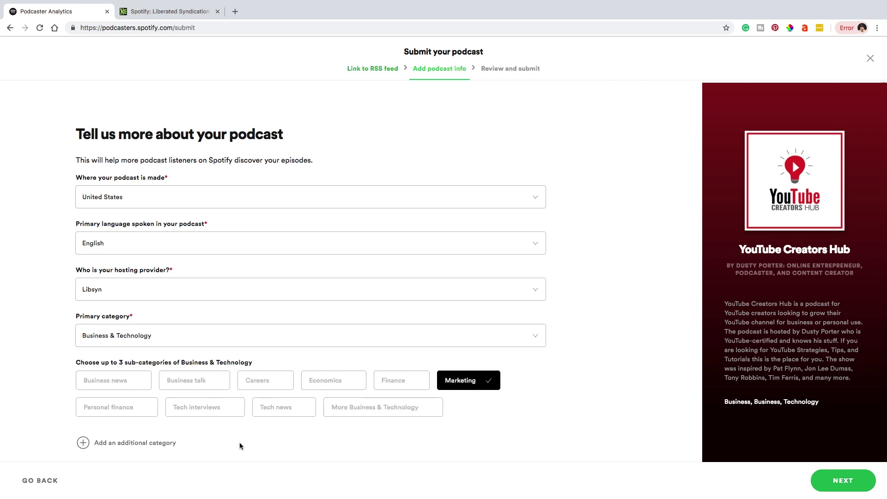
click(187, 380)
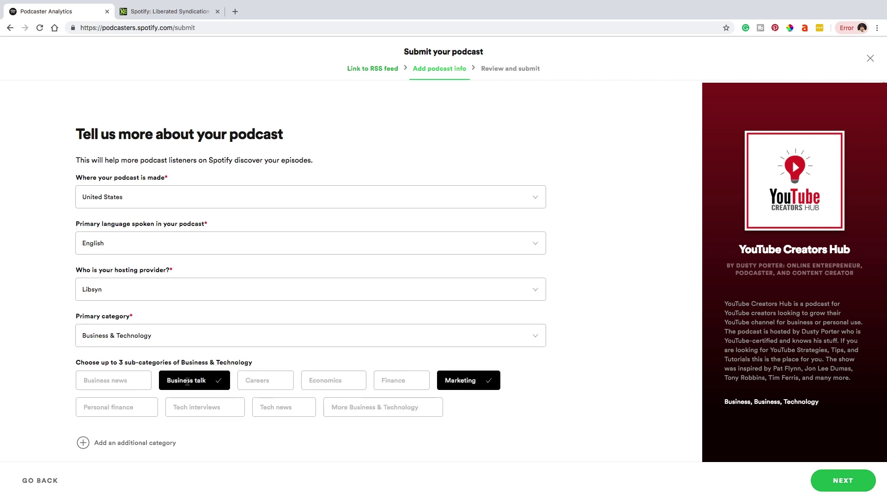
click(198, 408)
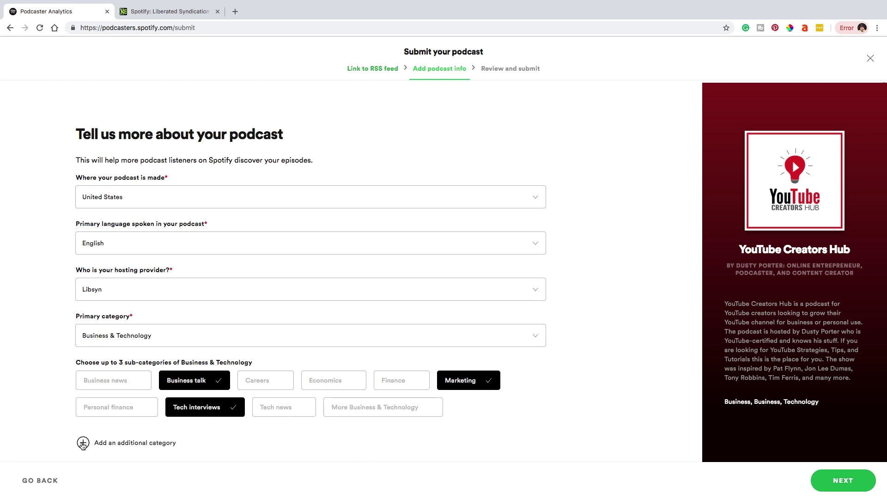
click(111, 443)
scroll(540, 410, down, 2)
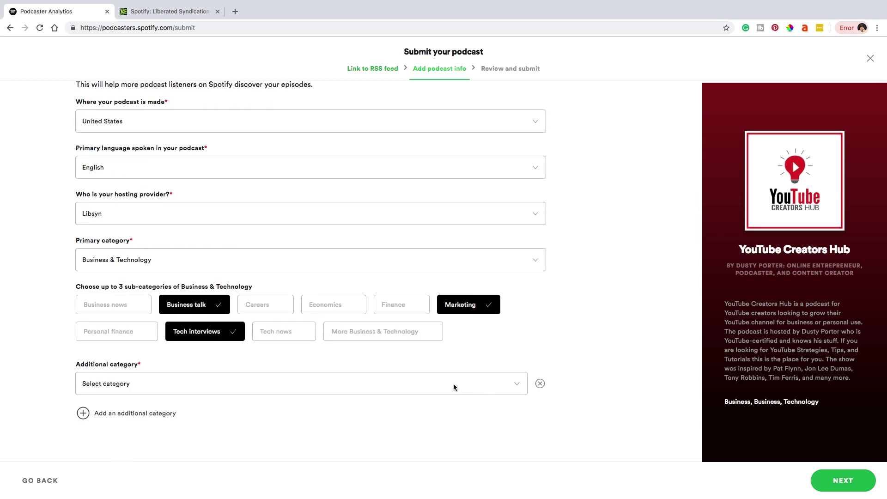
click(453, 386)
click(543, 391)
click(542, 385)
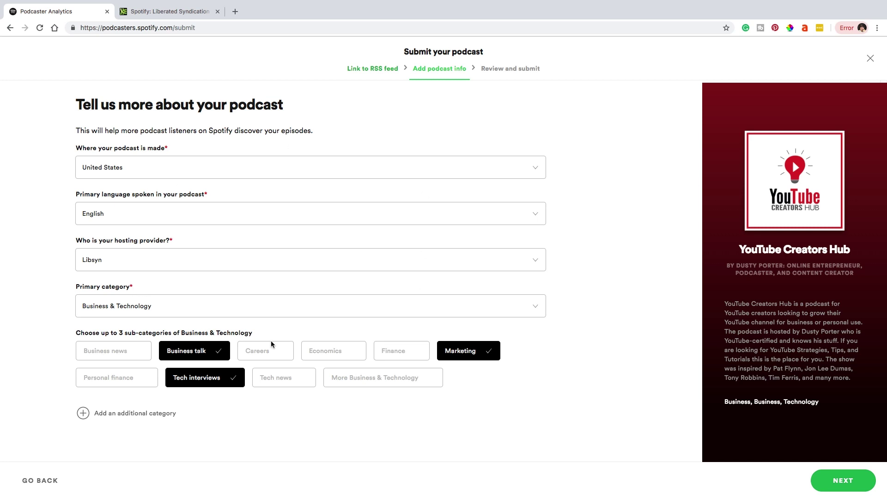
- Proceed through the review to submit the podcast, and open its tracking in the catalog, dismissing the welcome message
click(824, 478)
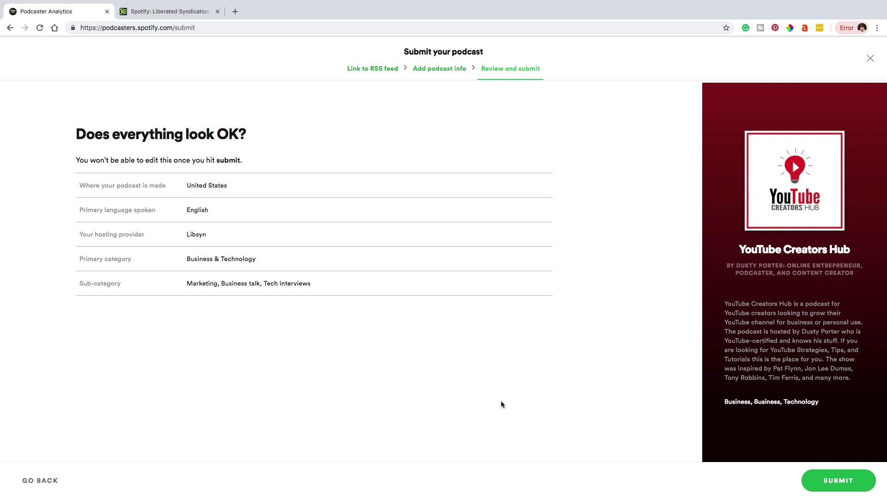
click(842, 483)
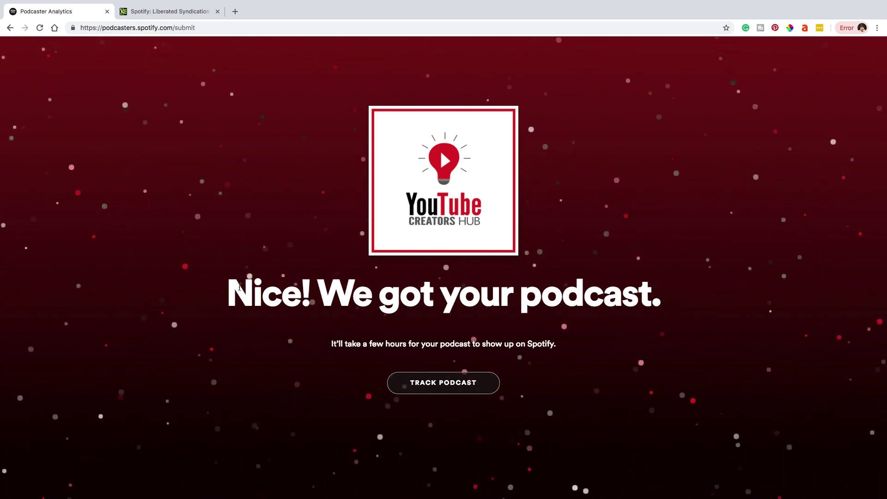
click(445, 388)
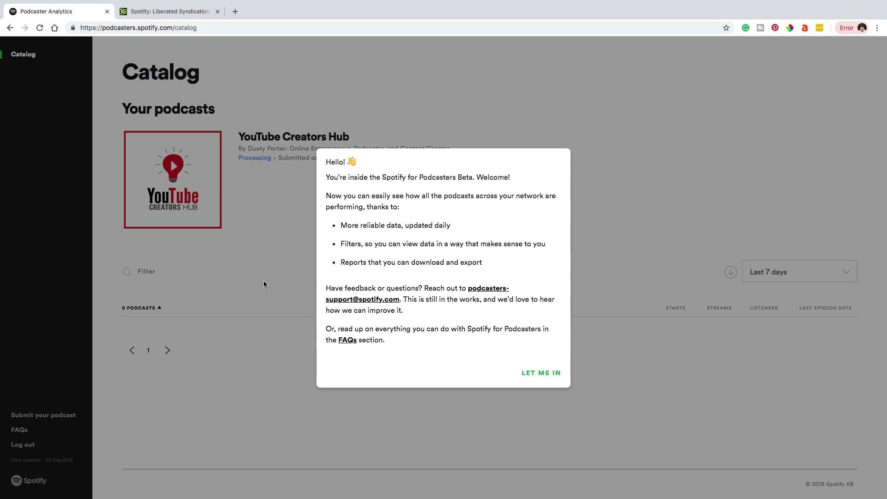
click(543, 373)
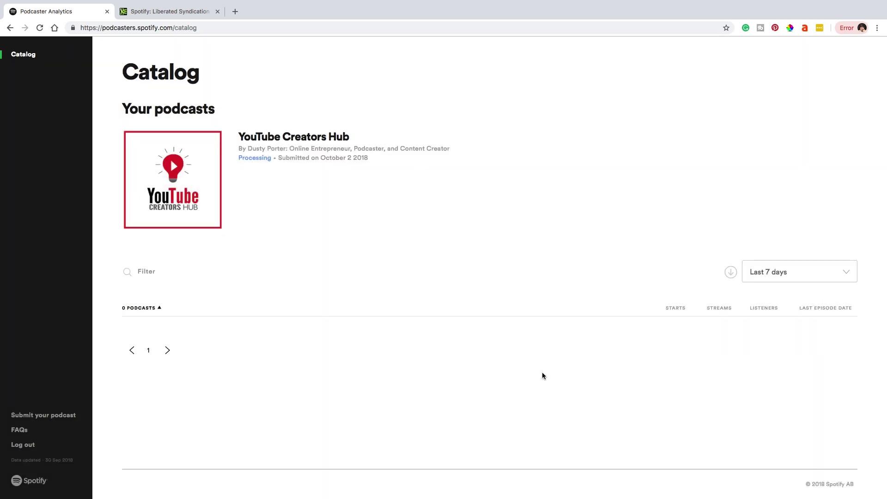